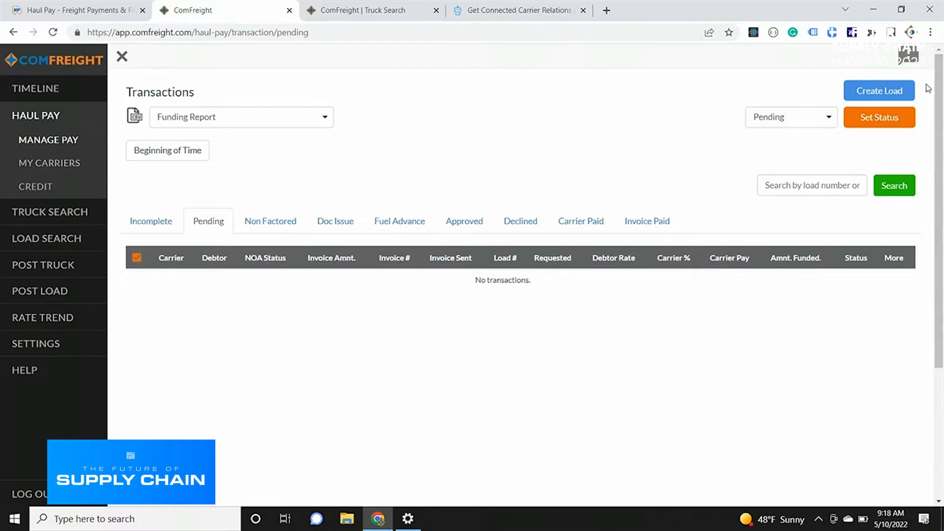
Create a new load with Los Angeles, CA, USA as the origin and the suggested Charlotte, NC street address as the destination.
left_click(899, 96)
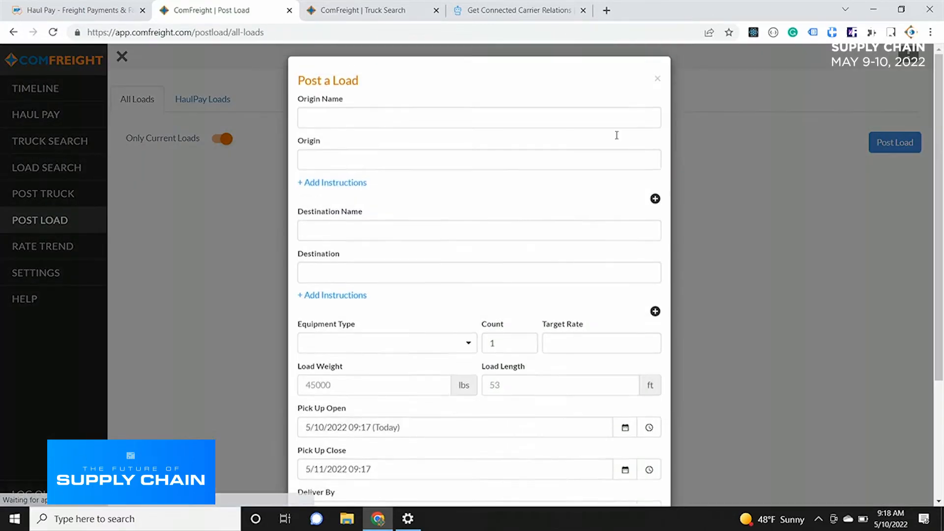
left_click(392, 169)
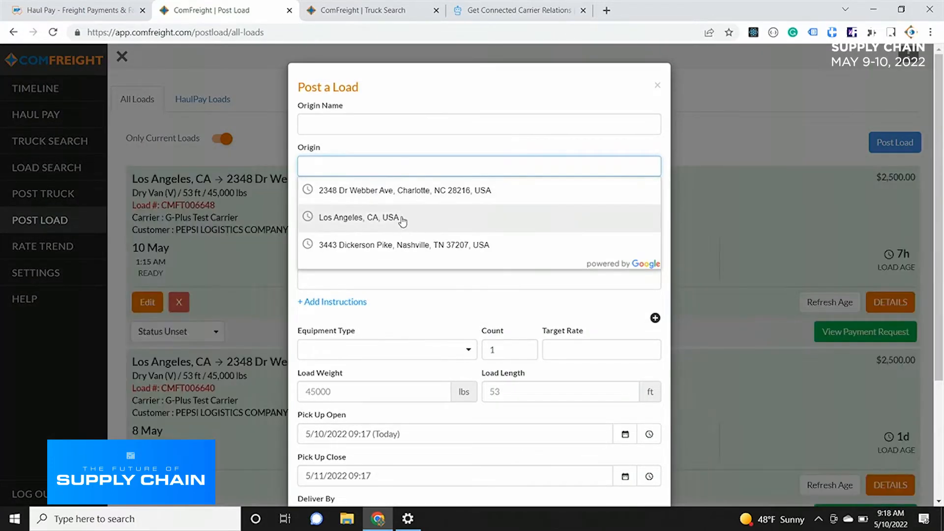
left_click(402, 217)
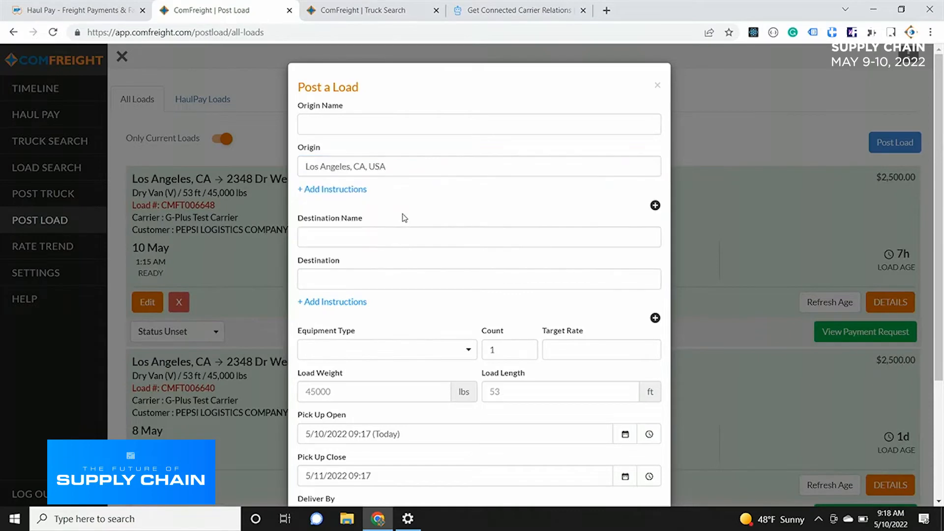
left_click(396, 272)
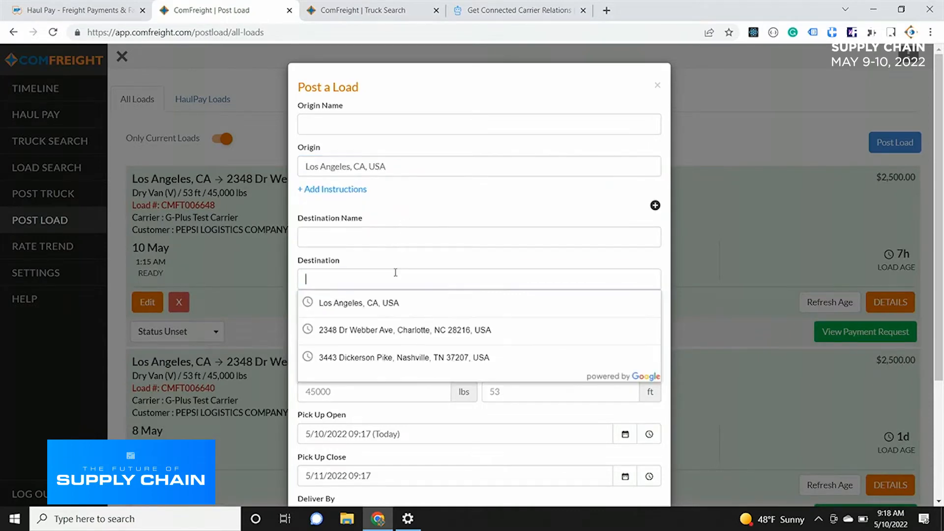
left_click(391, 330)
Set the load's equipment type to Dry Van (V) and its target rate to 2500.
scroll(416, 218, "down", 3)
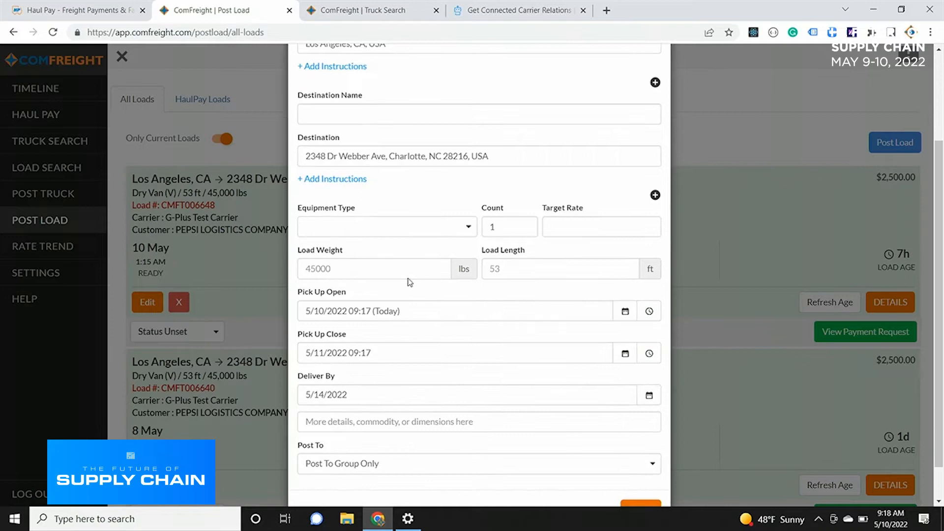
left_click(397, 230)
left_click(414, 263)
right_click(568, 225)
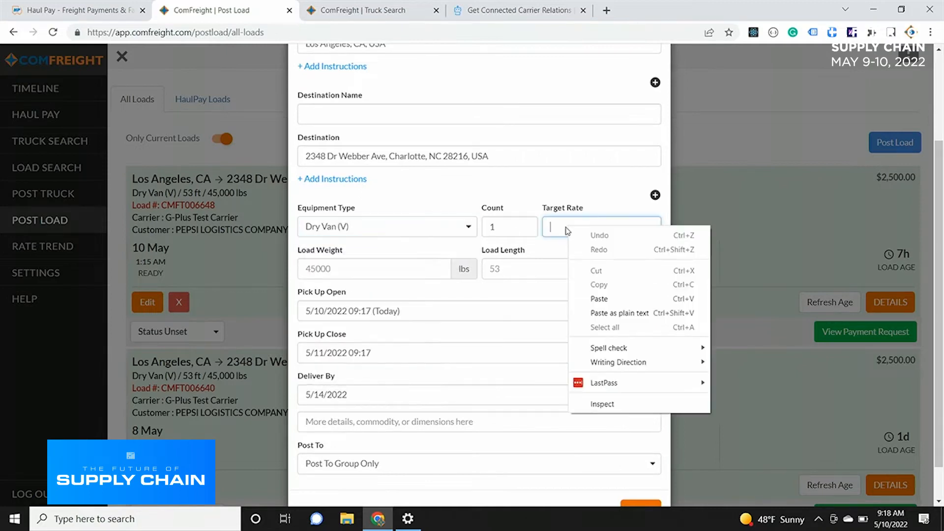
left_click(568, 226)
type("25")
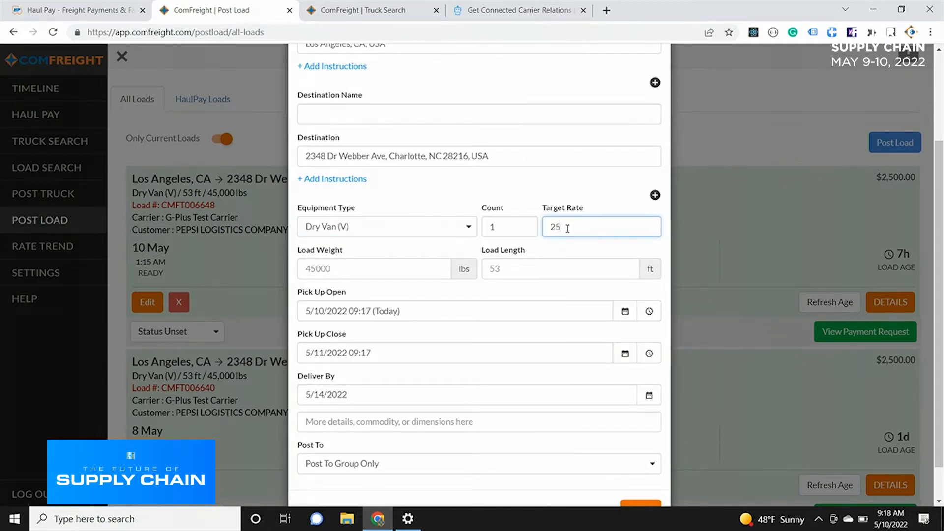
type("00")
Enter a load weight of 45000 lbs and a load length of 53 ft, and submit the load form.
left_click(391, 269)
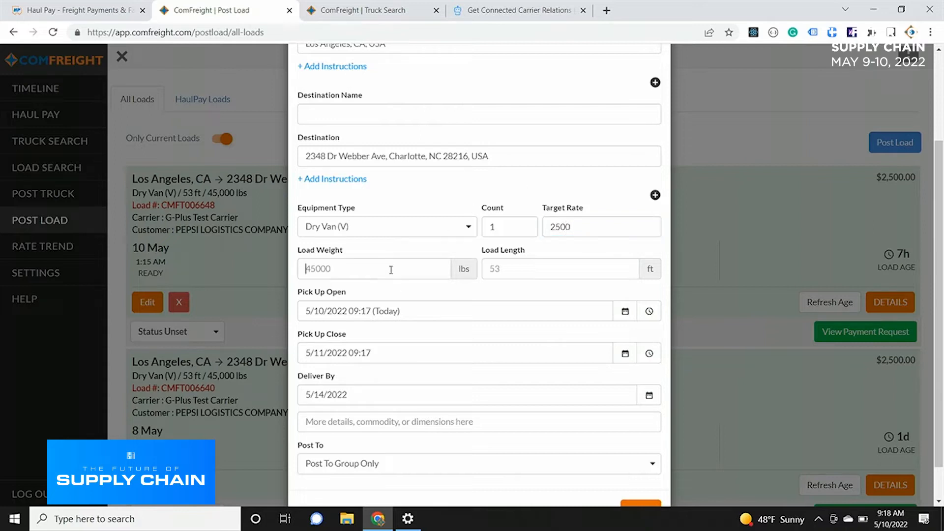
type("45000")
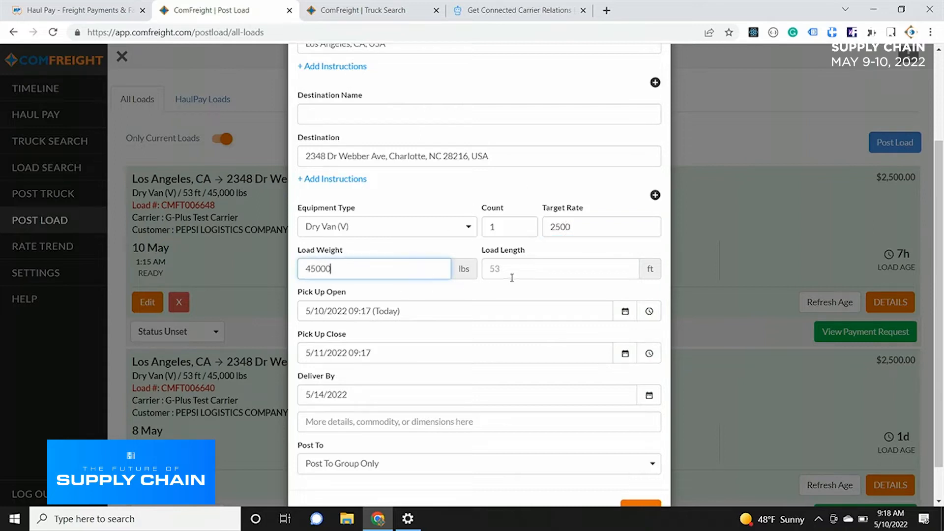
left_click(512, 278)
type("53")
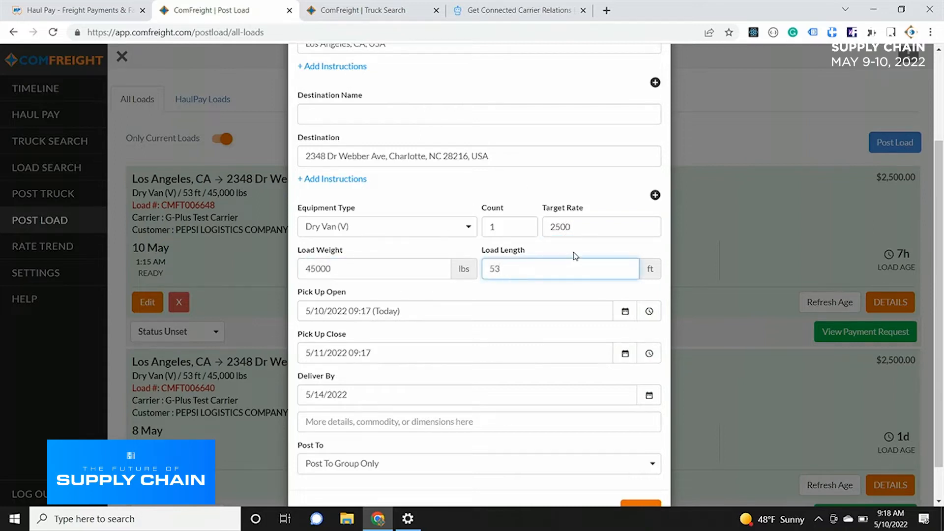
left_click(575, 256)
scroll(571, 254, "down", 1)
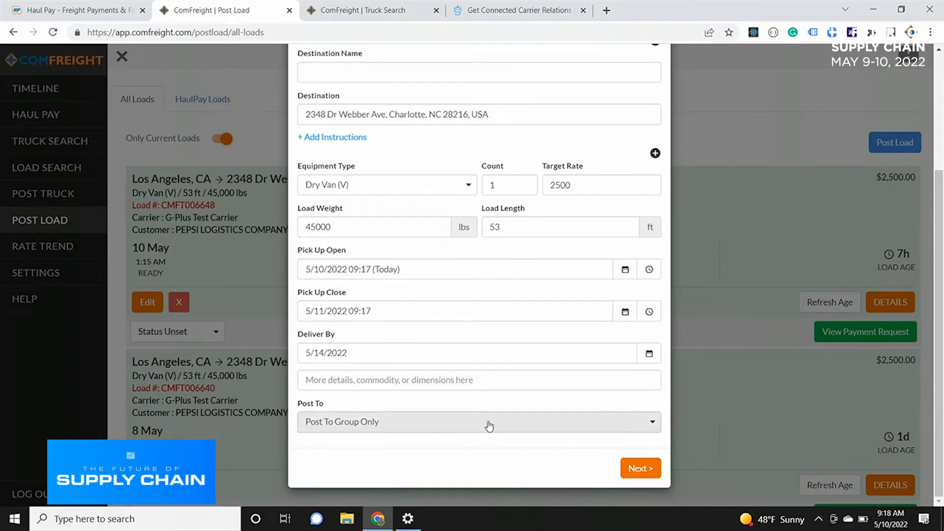
left_click(638, 469)
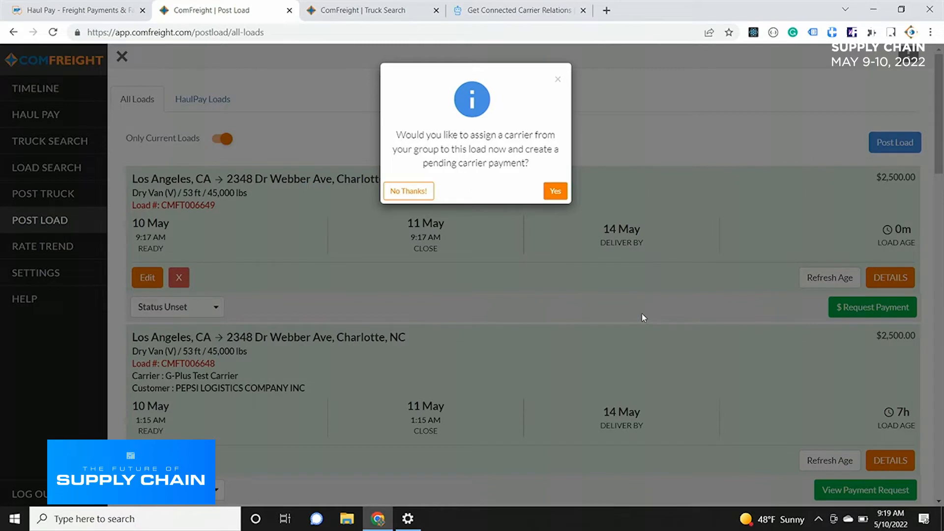
Agree to assign a carrier to the new load and enter a shipper invoice amount of $3,000 in the funding request.
left_click(552, 199)
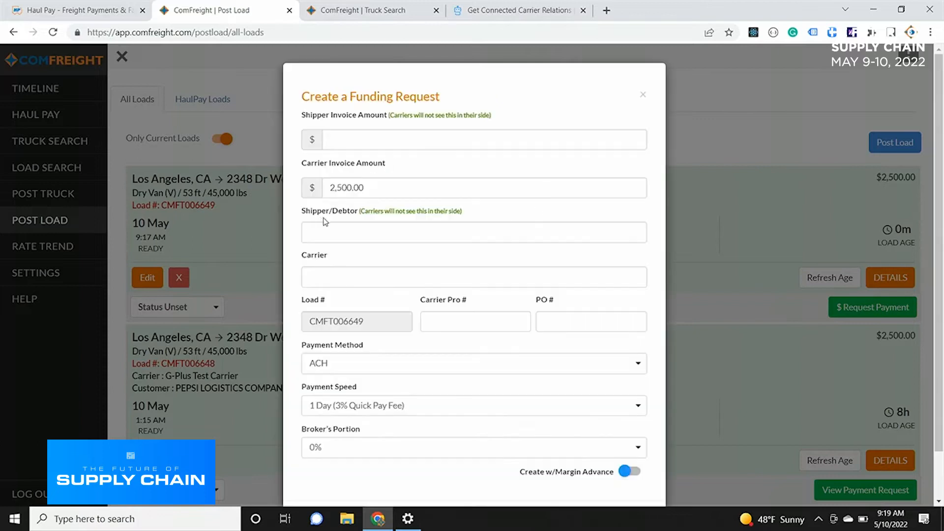
left_click(343, 142)
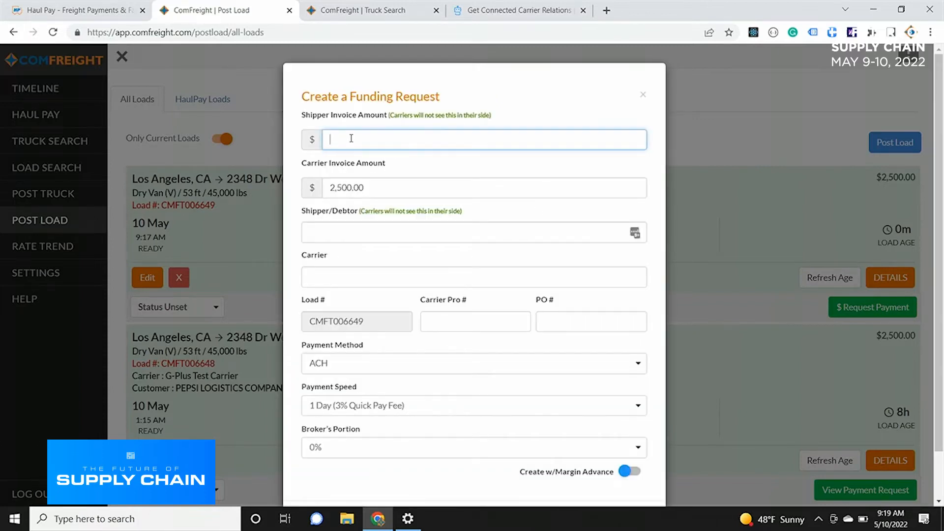
type("3,")
type("000")
left_click(525, 106)
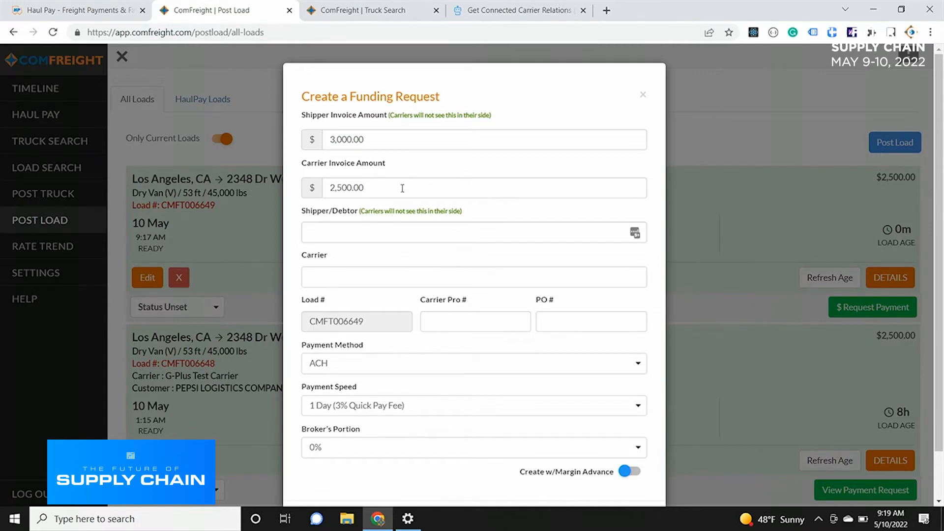
Set the funding request's shipper/debtor to PEPSI LOGISTICS COMPANY INC and its carrier to G-Plus Test Carrier.
left_click(383, 234)
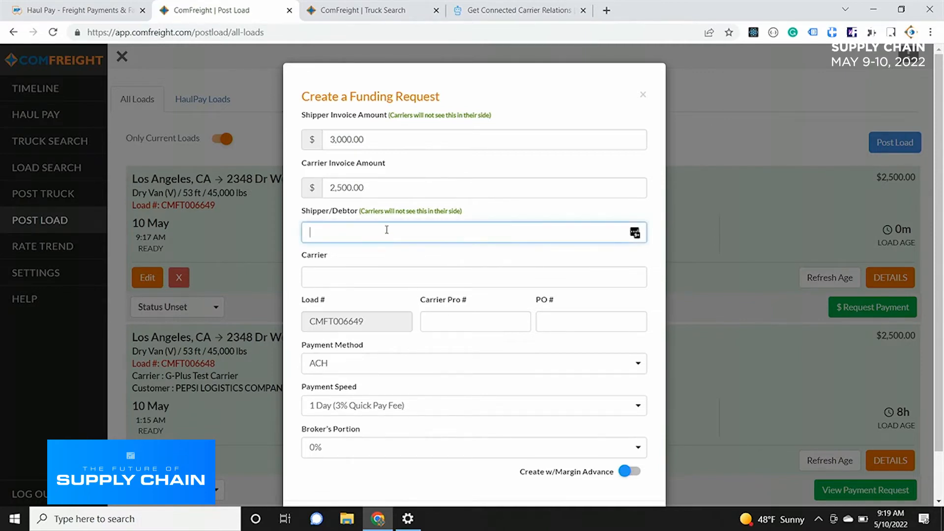
type("pep")
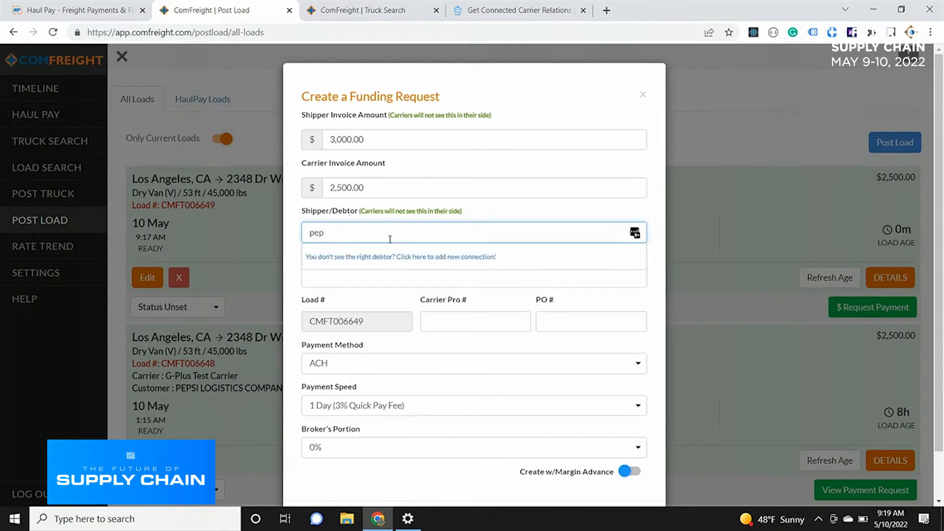
left_click(371, 274)
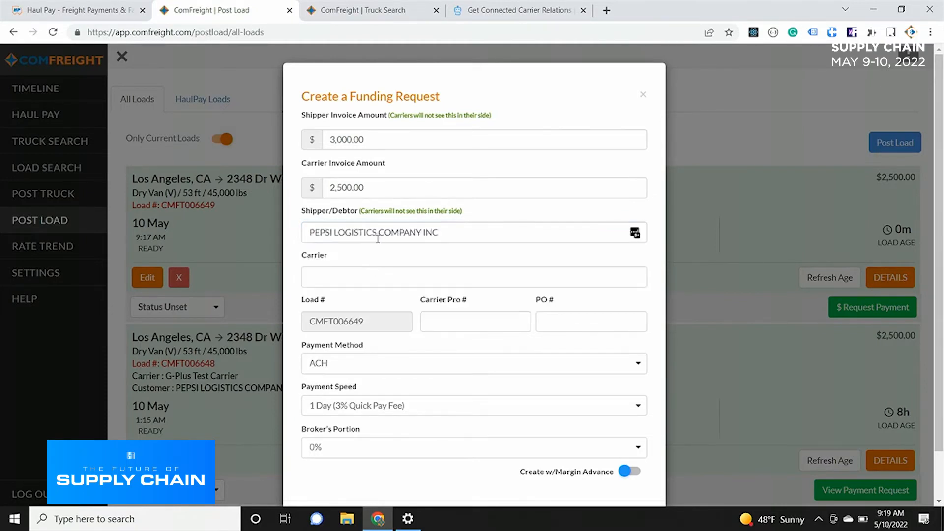
left_click(376, 276)
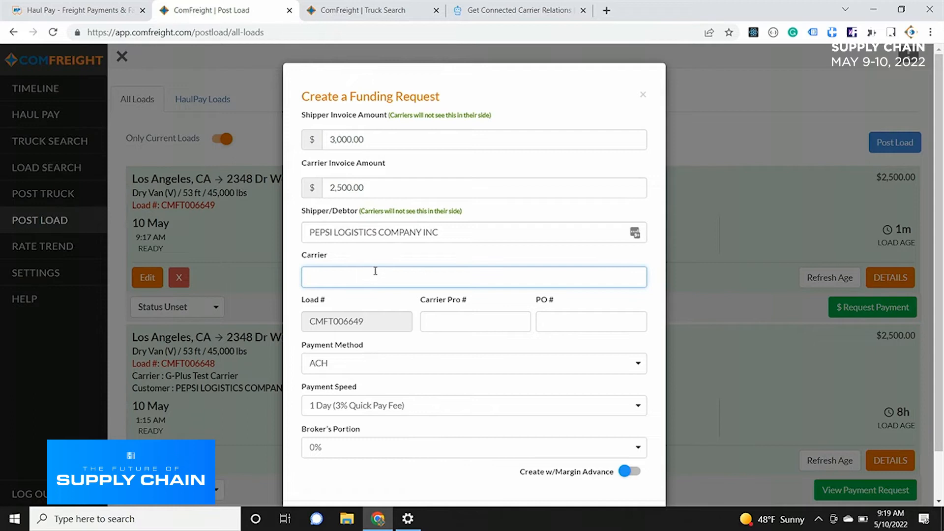
type("test")
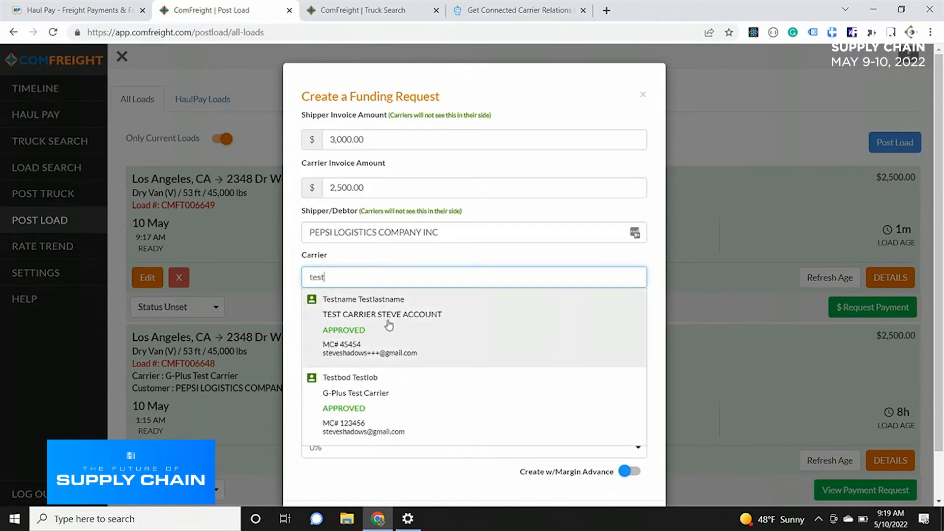
left_click(398, 403)
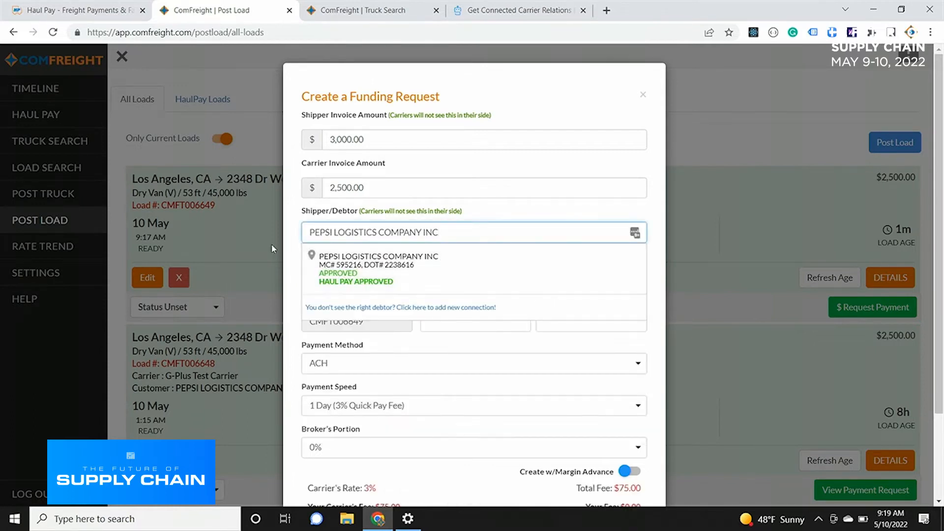
left_click(288, 253)
Try the 15 Days (2% Quick Pay Fee) payment speed and return it to 1 Day (3% Quick Pay Fee).
scroll(293, 254, "down", 2)
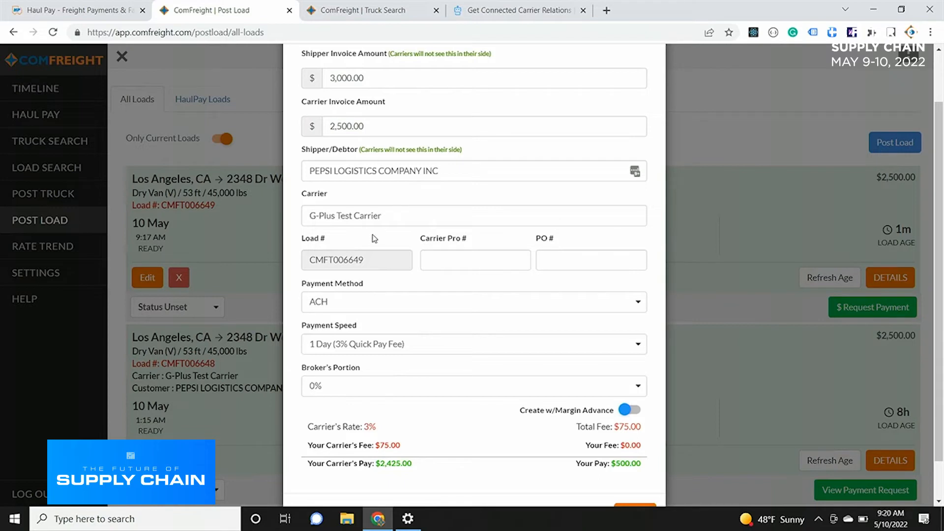
scroll(375, 237, "down", 1)
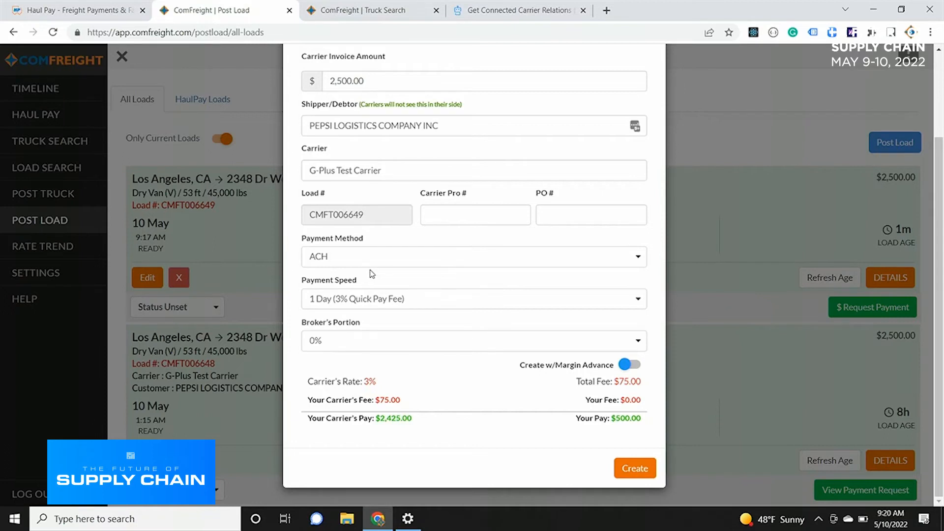
left_click(377, 298)
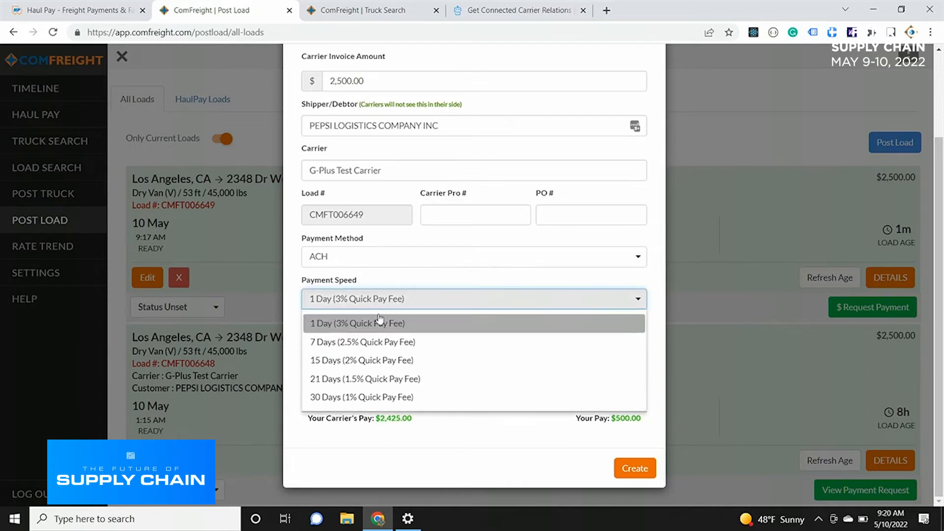
left_click(400, 359)
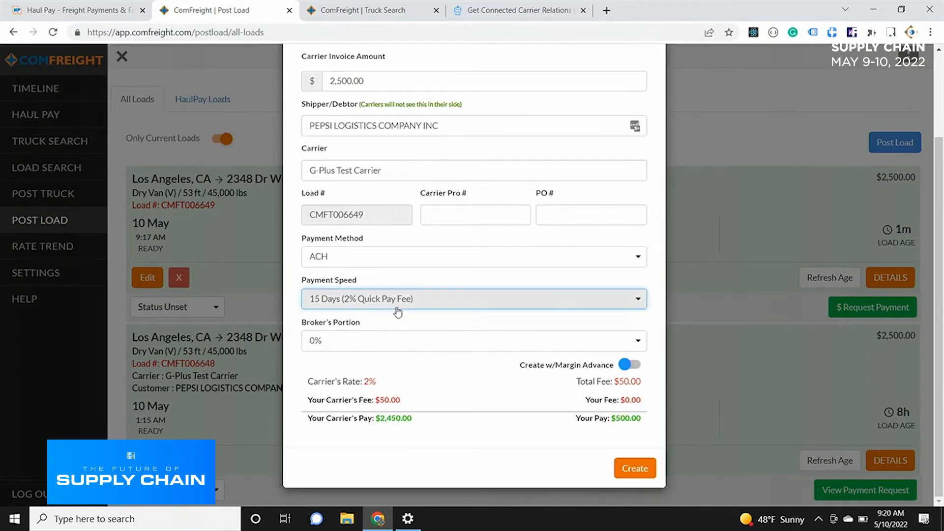
left_click(397, 309)
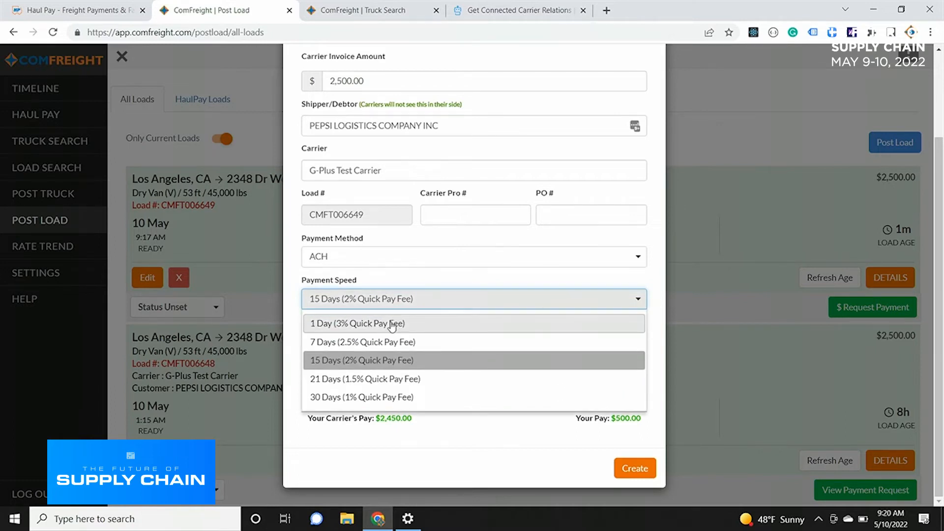
left_click(392, 324)
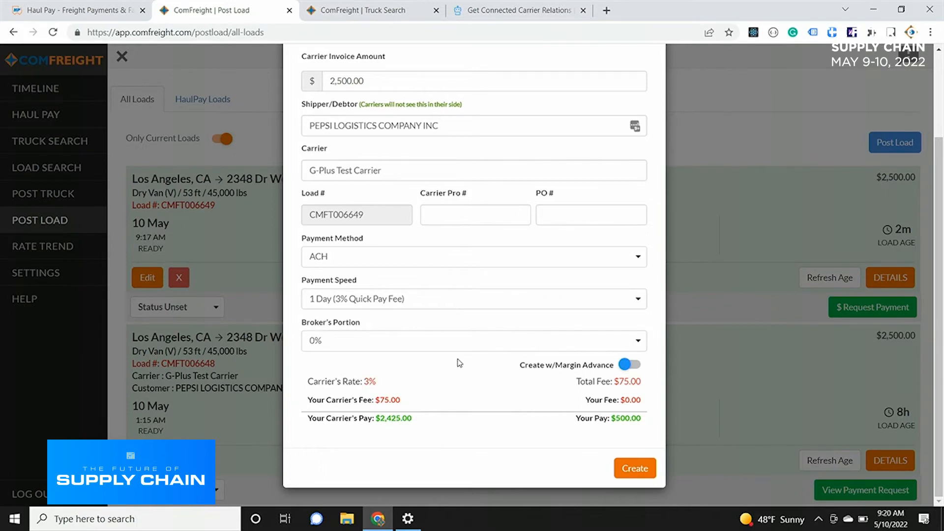
Try broker's portions of 100% and 50%, return to 0%, and switch the margin advance on and back off.
left_click(457, 342)
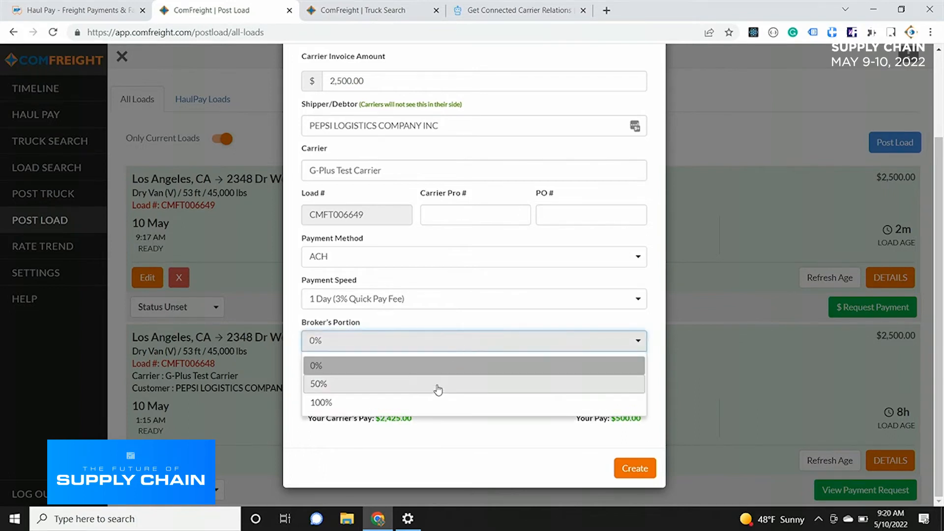
left_click(433, 399)
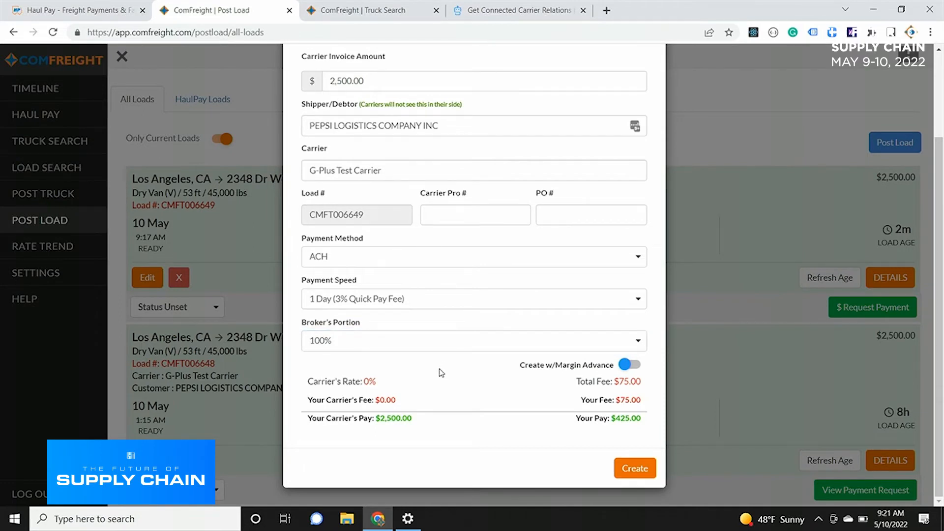
left_click(441, 348)
left_click(433, 381)
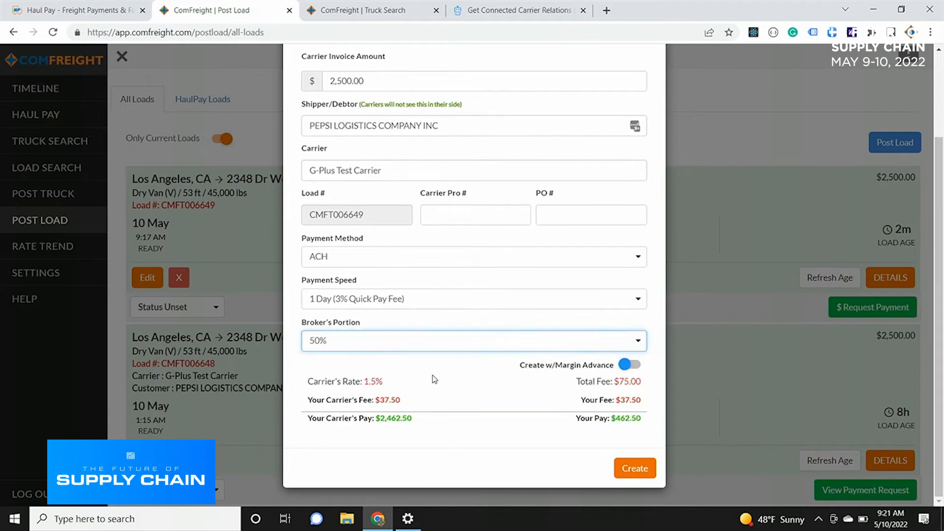
left_click(437, 350)
left_click(425, 369)
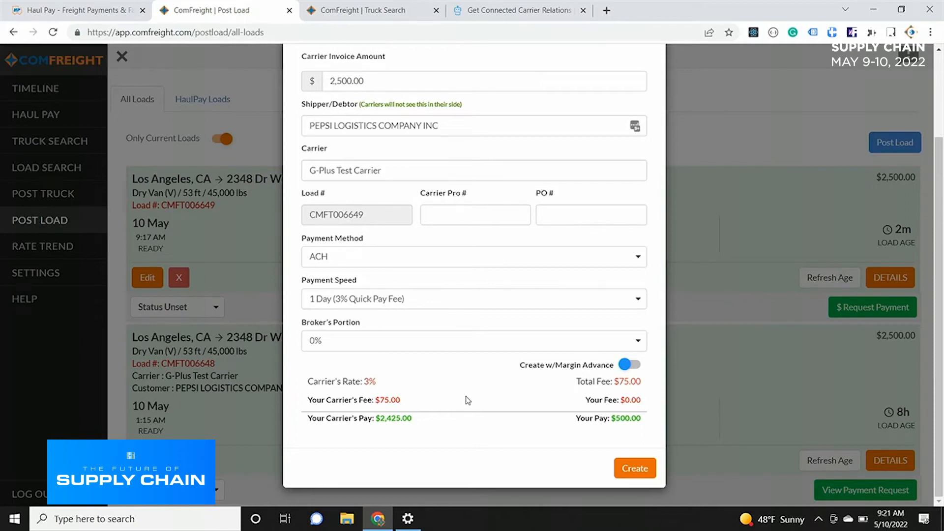
left_click(634, 364)
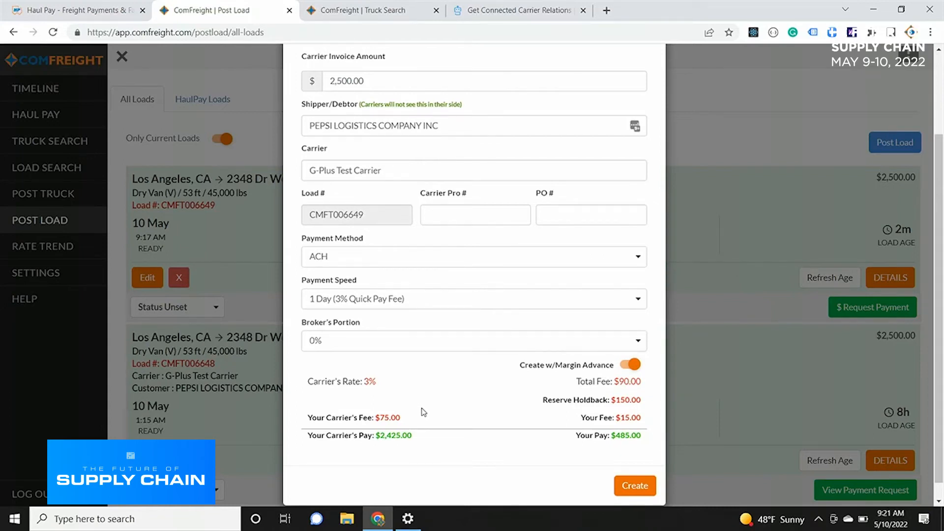
left_click(631, 366)
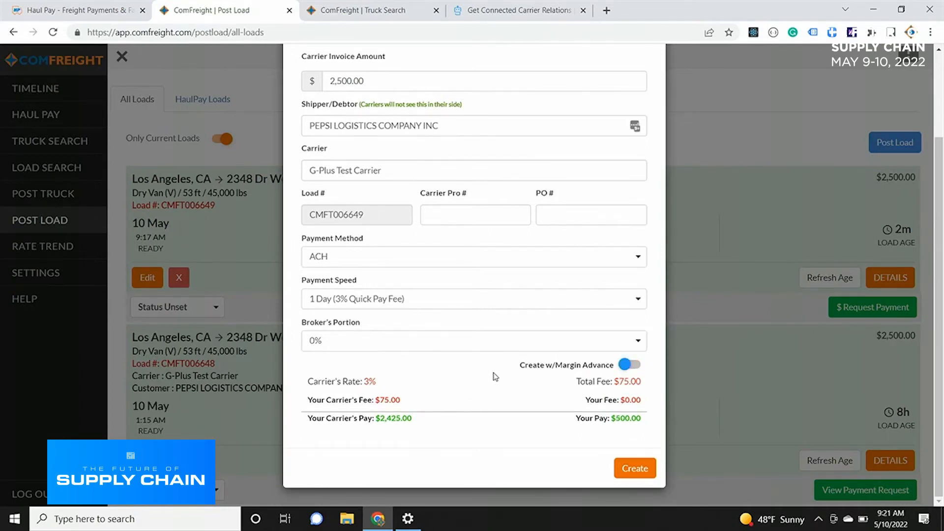
Review the completed funding request, create it, and dismiss the success message.
scroll(504, 375, "up", 1)
scroll(541, 418, "down", 1)
left_click(623, 467)
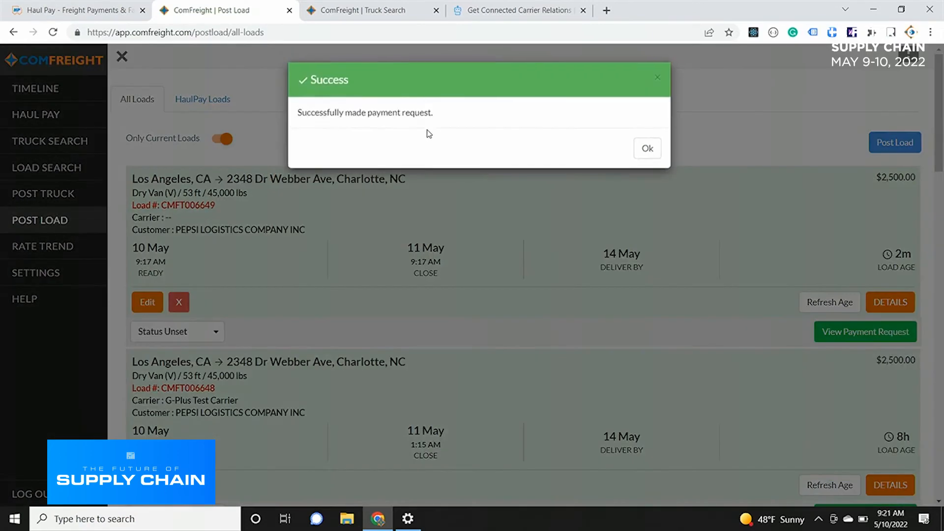
left_click(641, 149)
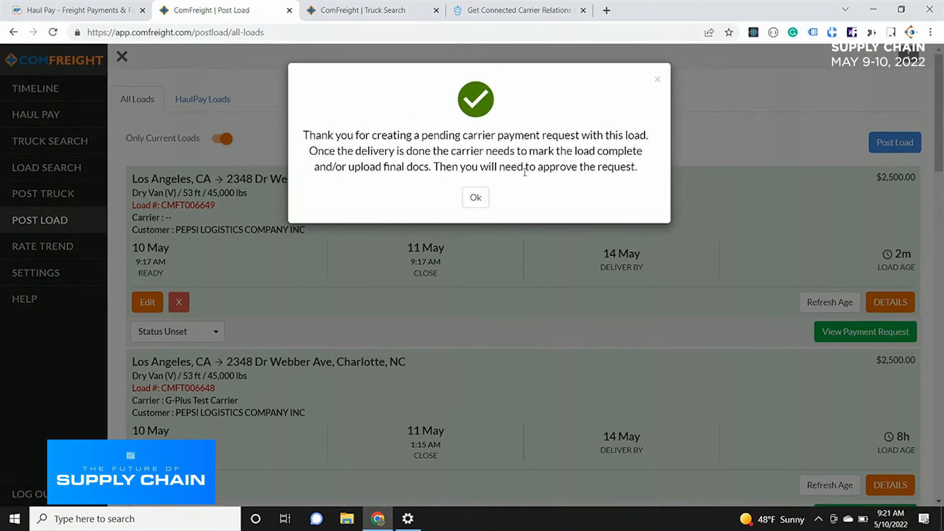
Dismiss the payment request notice and open the details of the incomplete G-Plus Test Carrier transaction in Haul Pay.
left_click(657, 79)
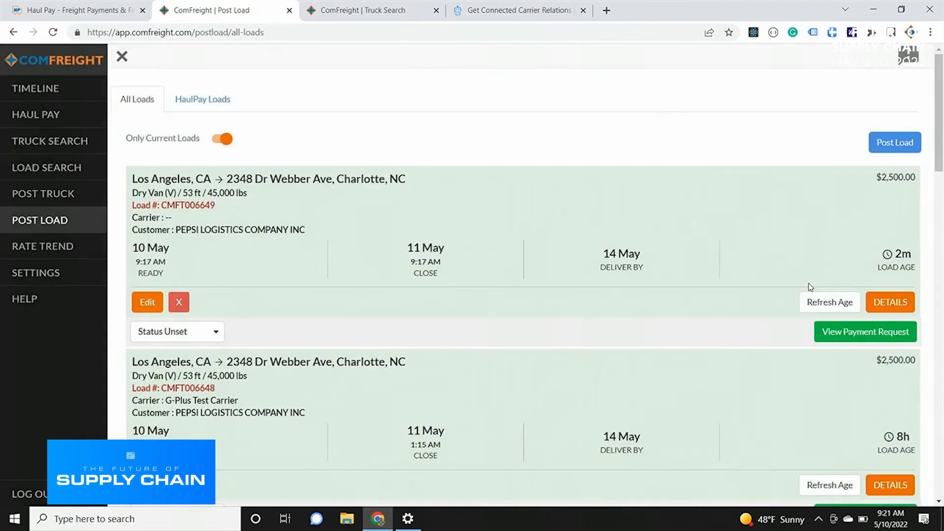
left_click(22, 118)
left_click(175, 222)
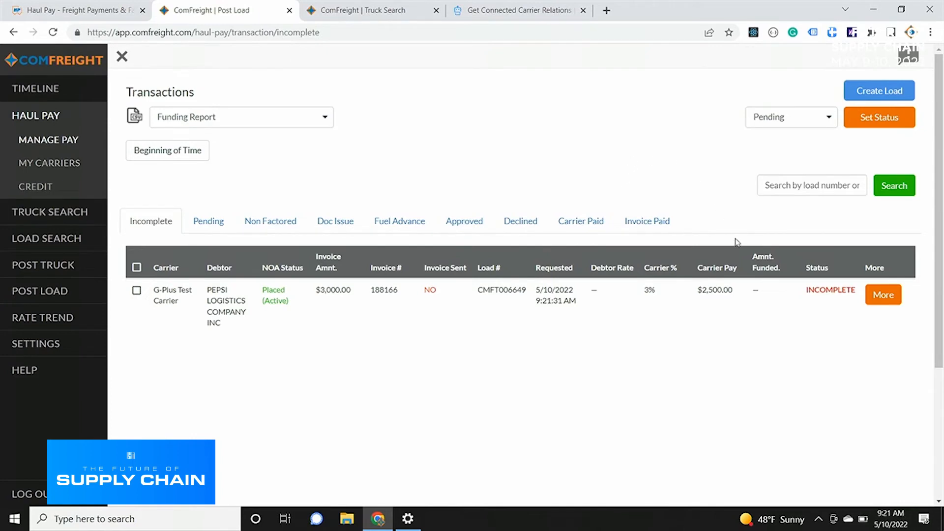
left_click(878, 297)
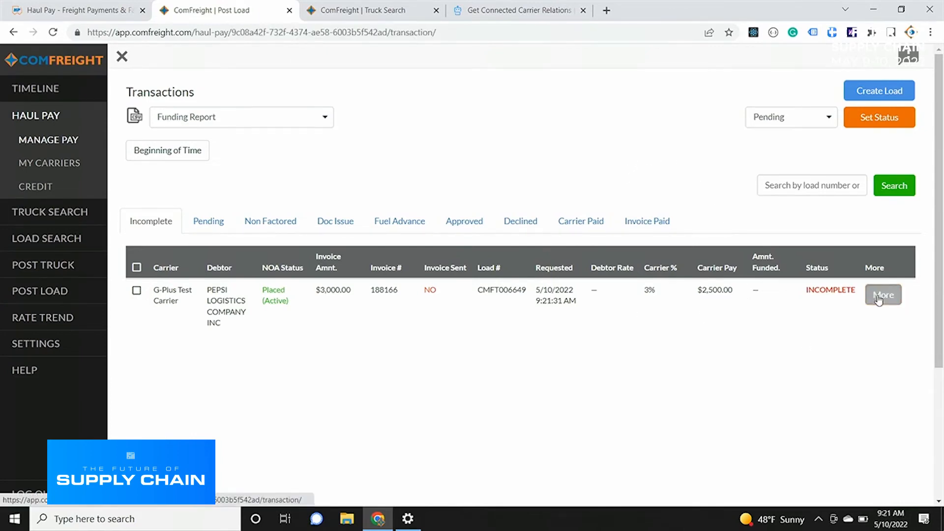
Examine the transaction's payment amounts, fees, carrier details, and optional Carrier Pro #, PO # and Client Invoice # fields.
scroll(435, 140, "down", 1)
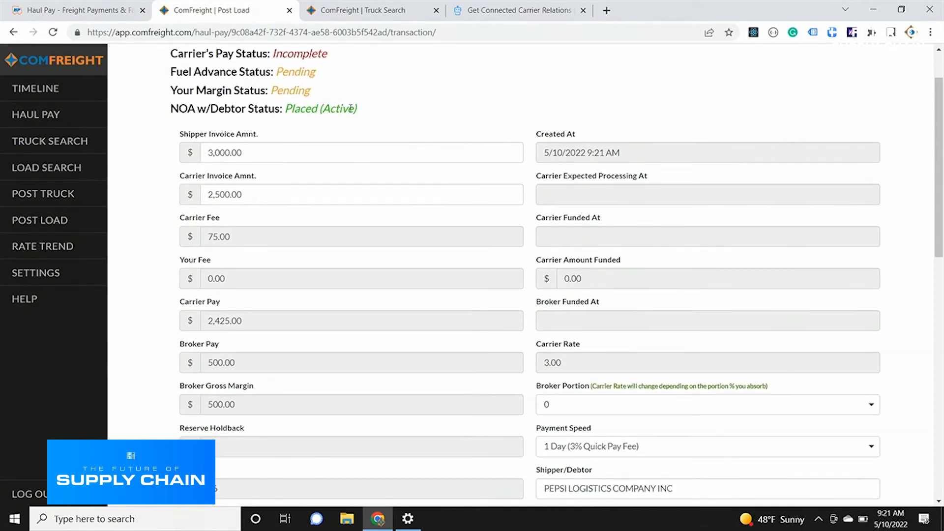
scroll(530, 180, "down", 4)
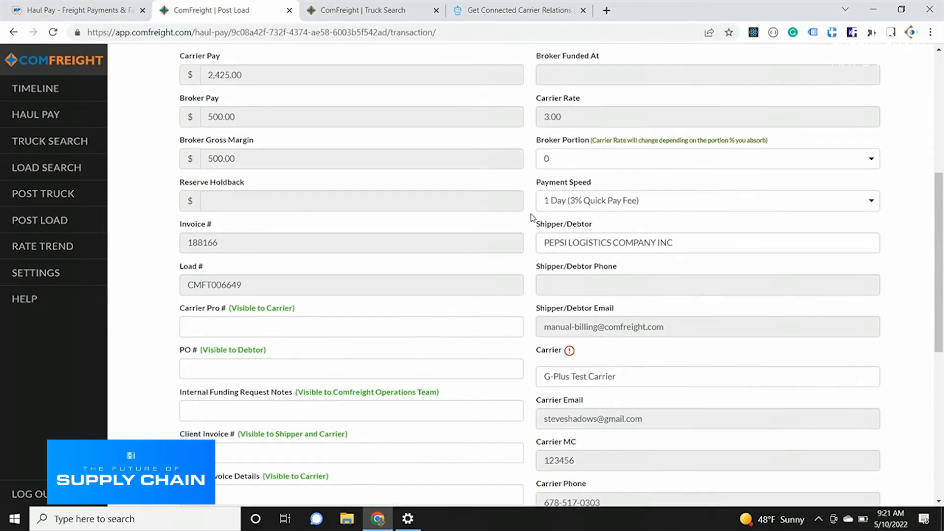
scroll(474, 203, "down", 3)
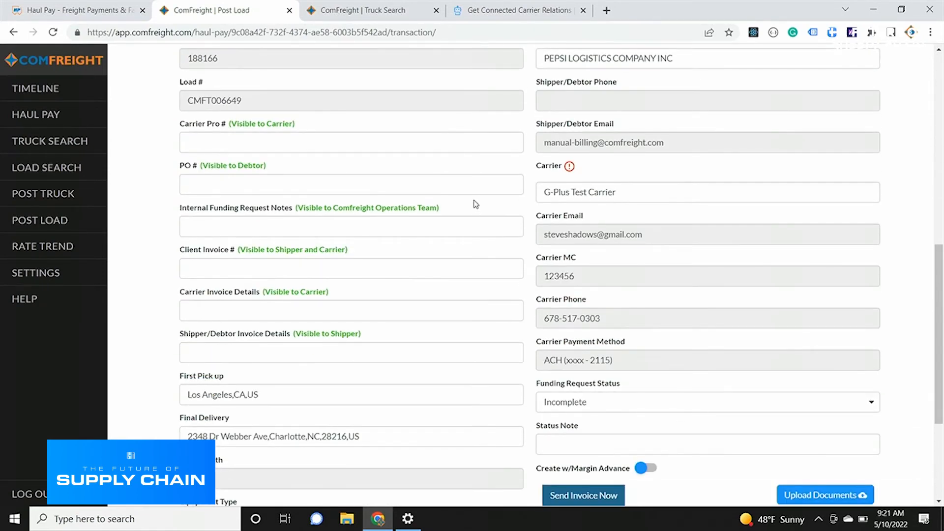
scroll(475, 203, "down", 1)
left_click(335, 124)
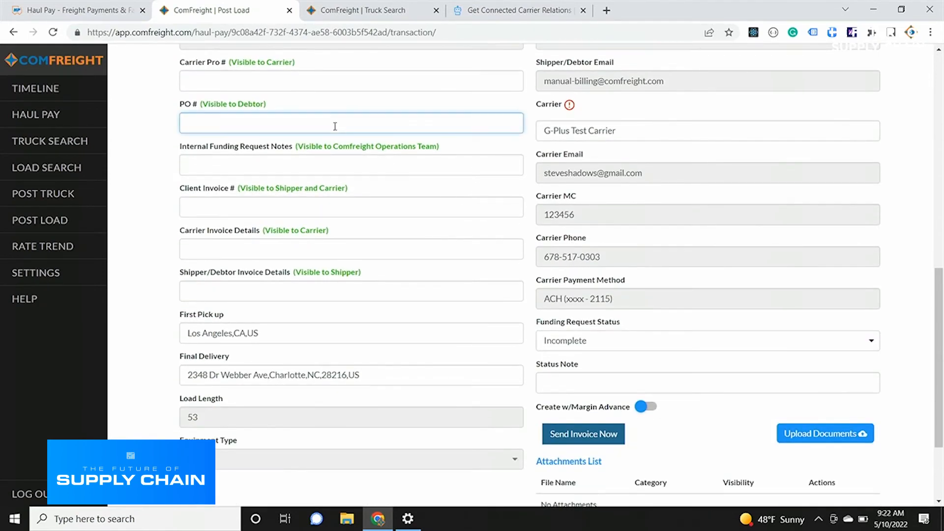
left_click(284, 83)
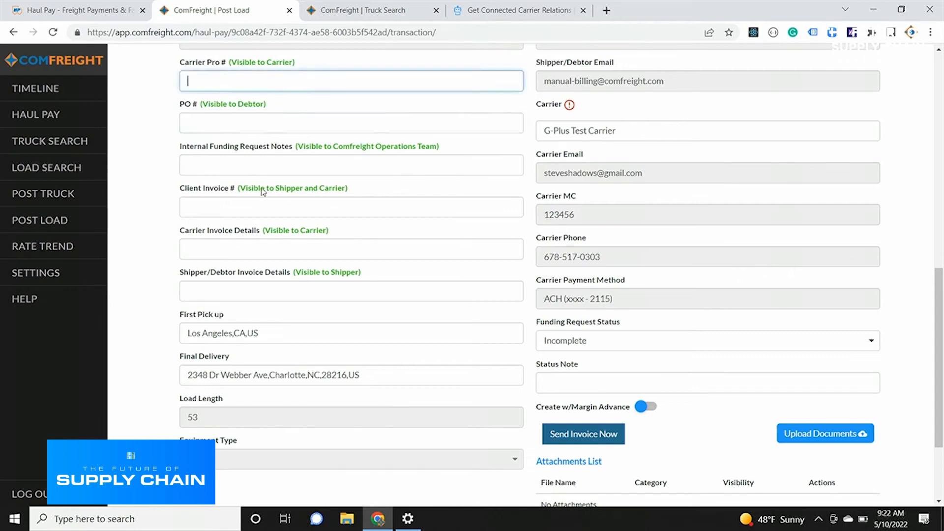
left_click(258, 206)
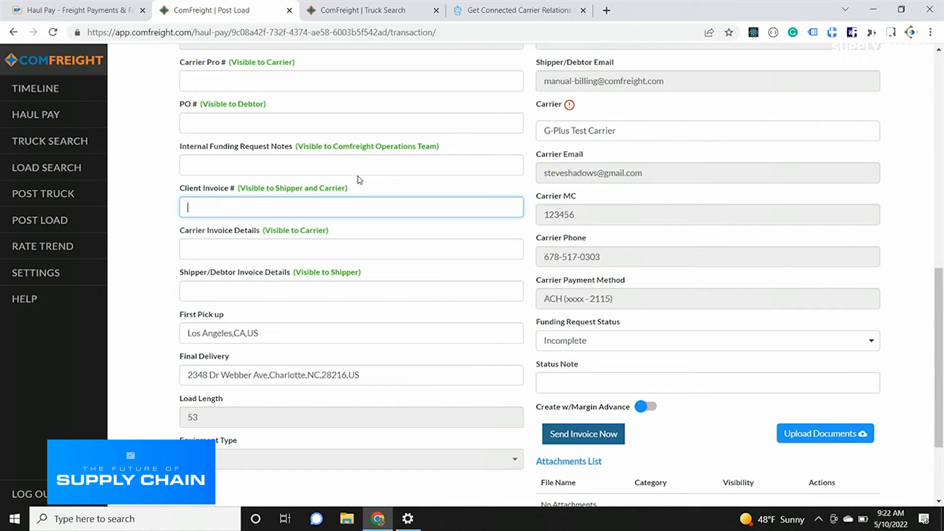
scroll(360, 180, "down", 2)
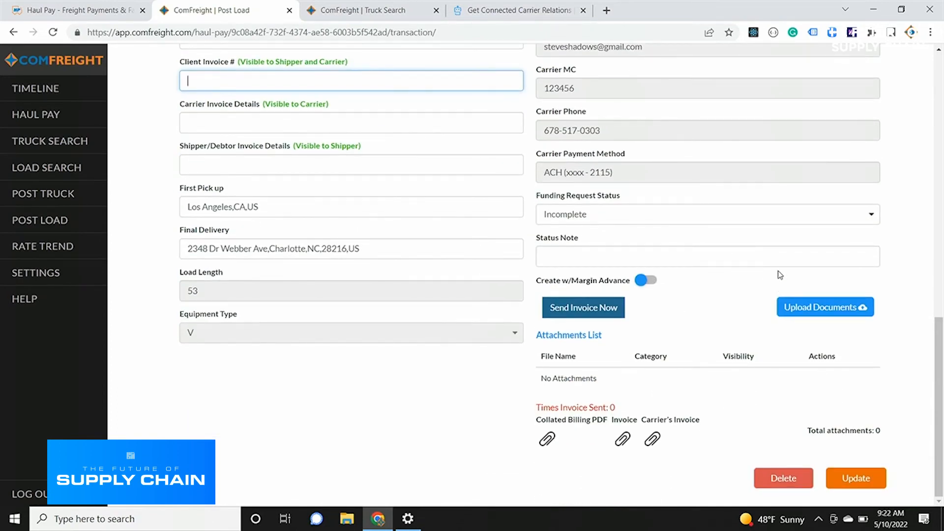
Upload the bill-of-lading-01 image from the Example BOL folder to the transaction without cropping it.
left_click(825, 307)
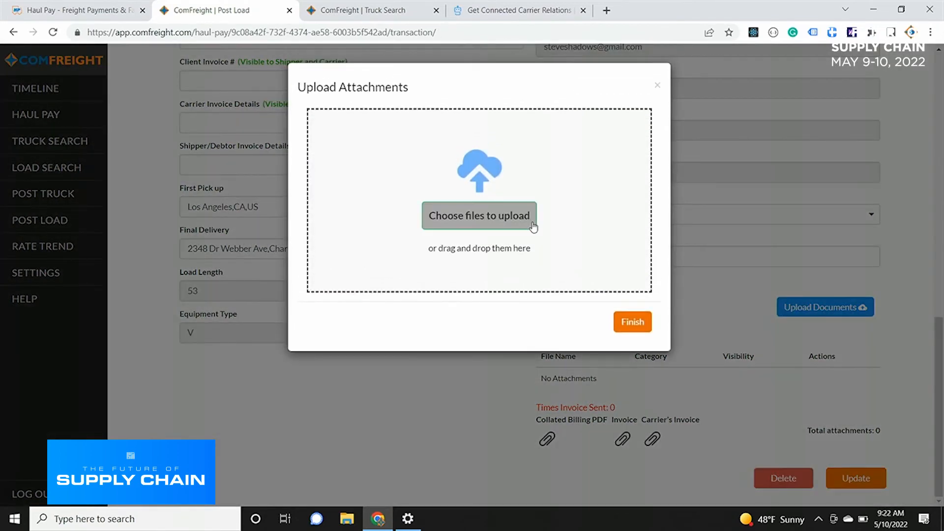
left_click(475, 214)
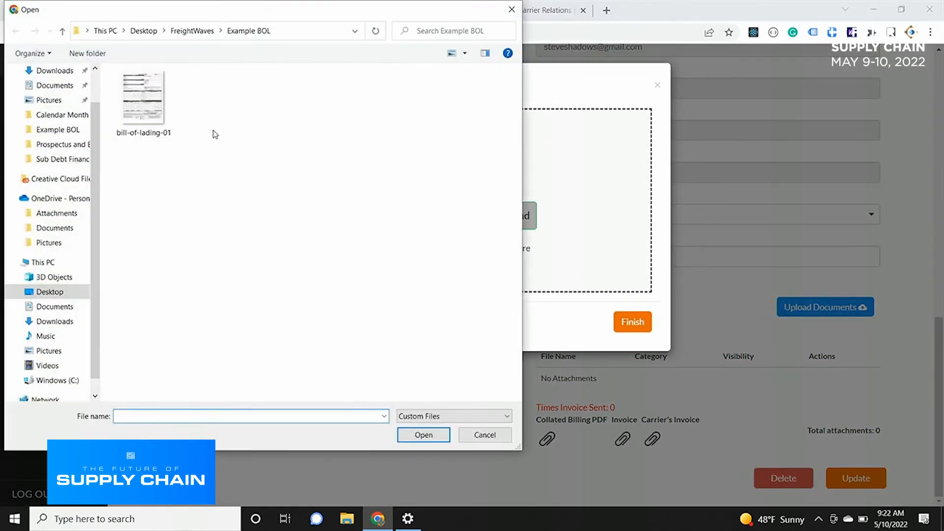
left_click(114, 101)
double_click(114, 102)
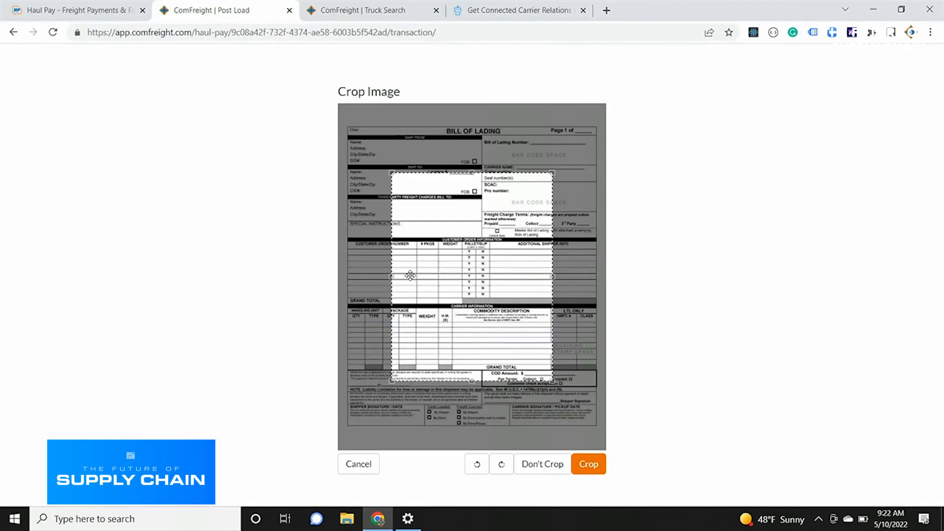
left_click(545, 477)
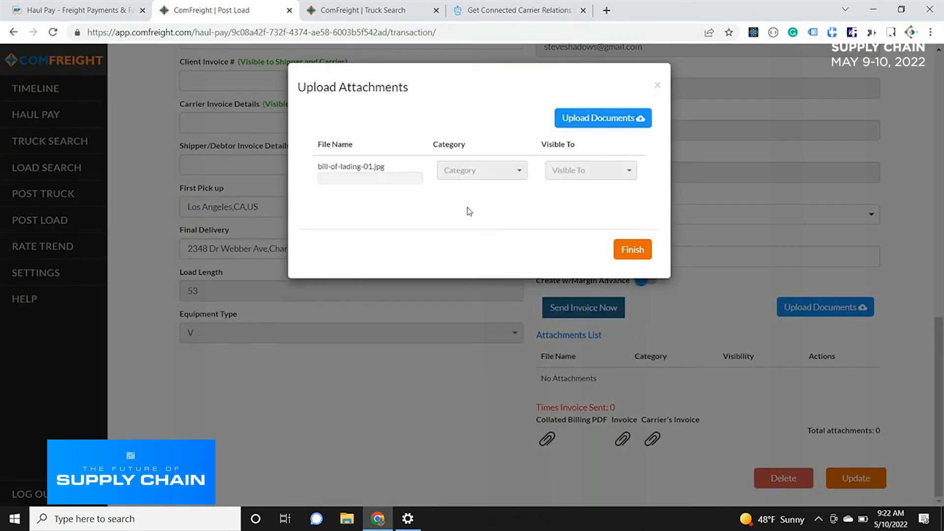
Categorize the uploaded file as Signed Bill of Lading (Delivered), make it visible to Carrier & Shipper/Debtor, and finish the upload.
left_click(442, 172)
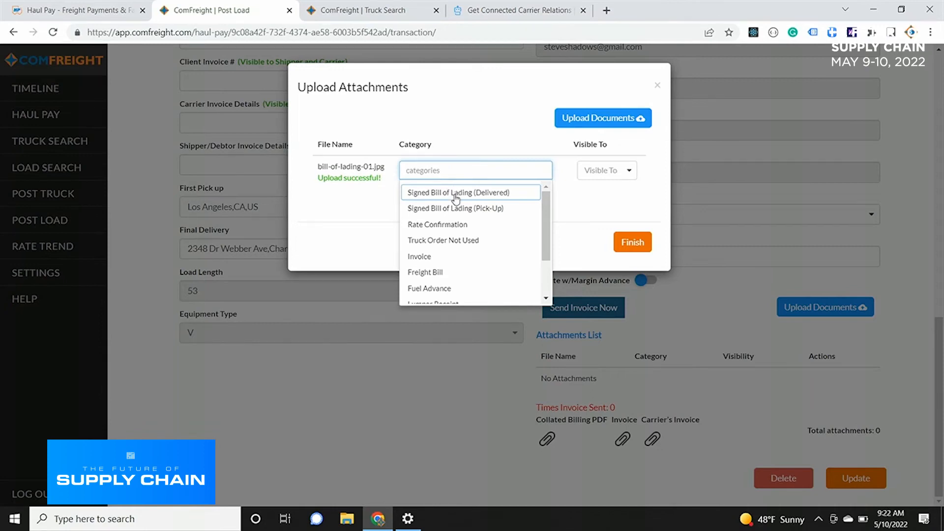
left_click(456, 192)
left_click(601, 182)
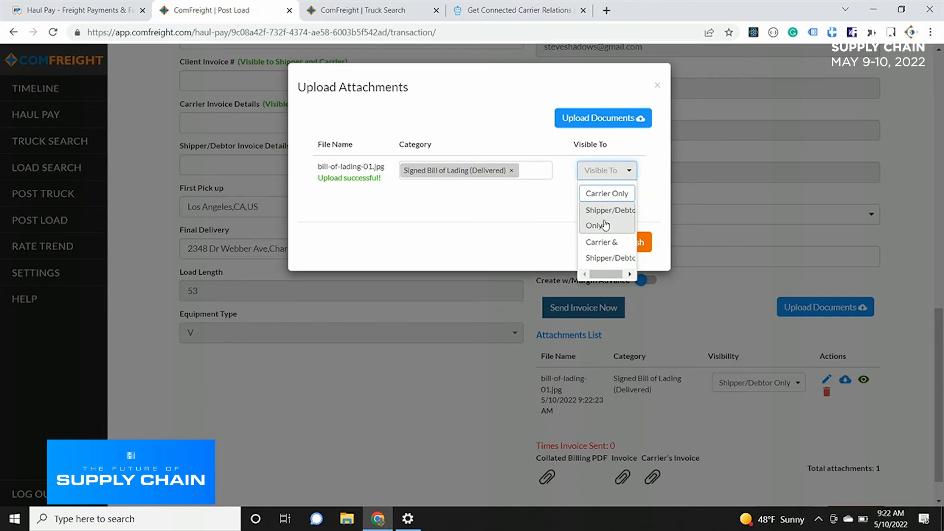
left_click(606, 253)
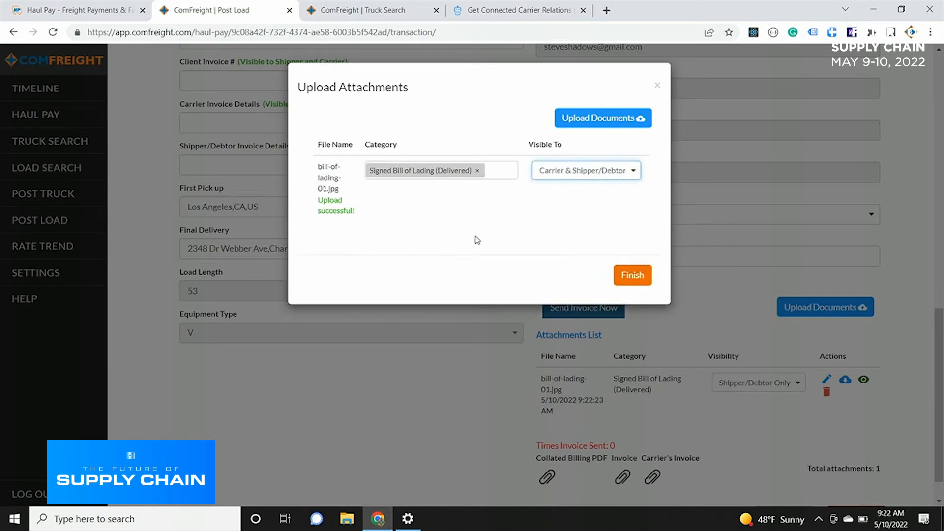
left_click(621, 278)
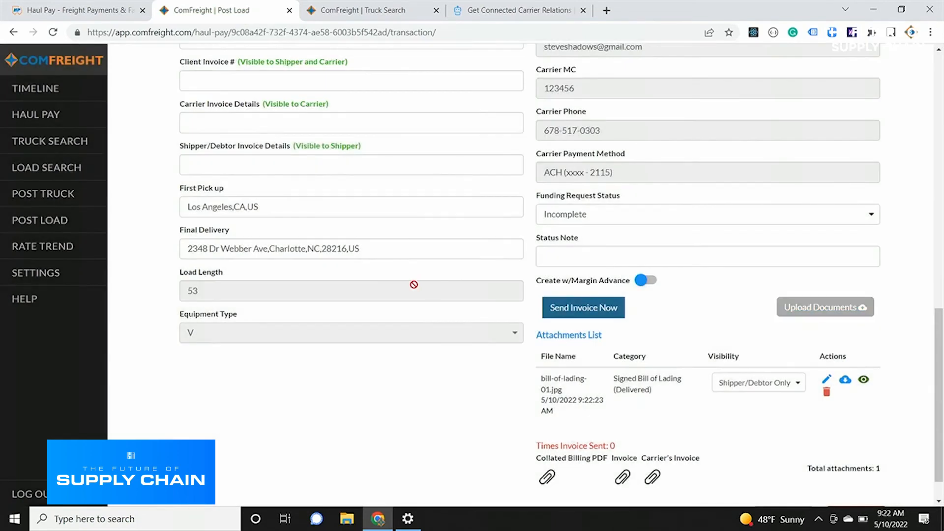
right_click(478, 283)
left_click(462, 376)
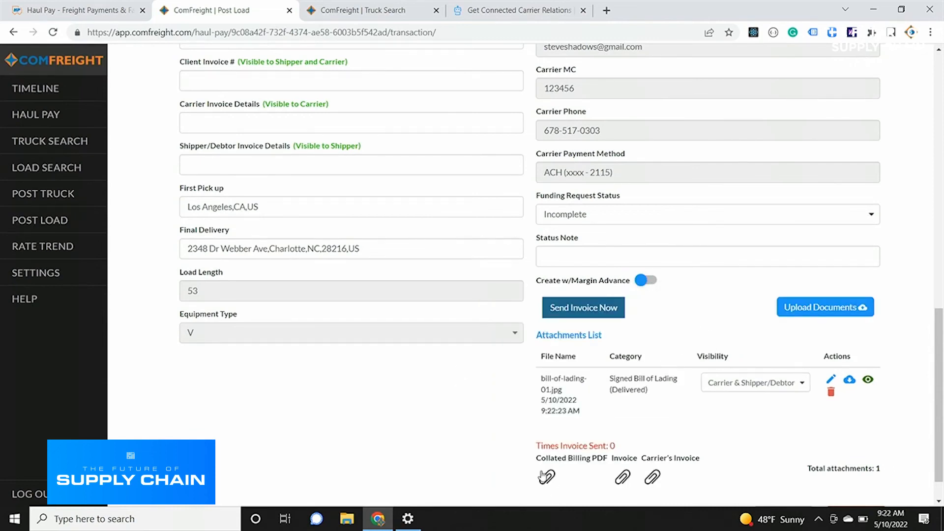
Open the collated billing PDF, check its invoice and bill of lading pages, and return to the transaction.
left_click(628, 469)
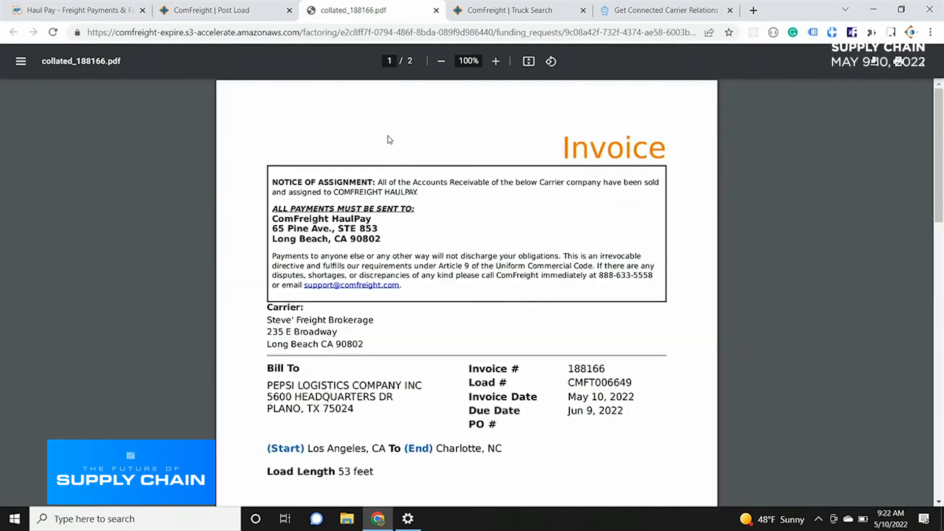
scroll(413, 98, "down", 10)
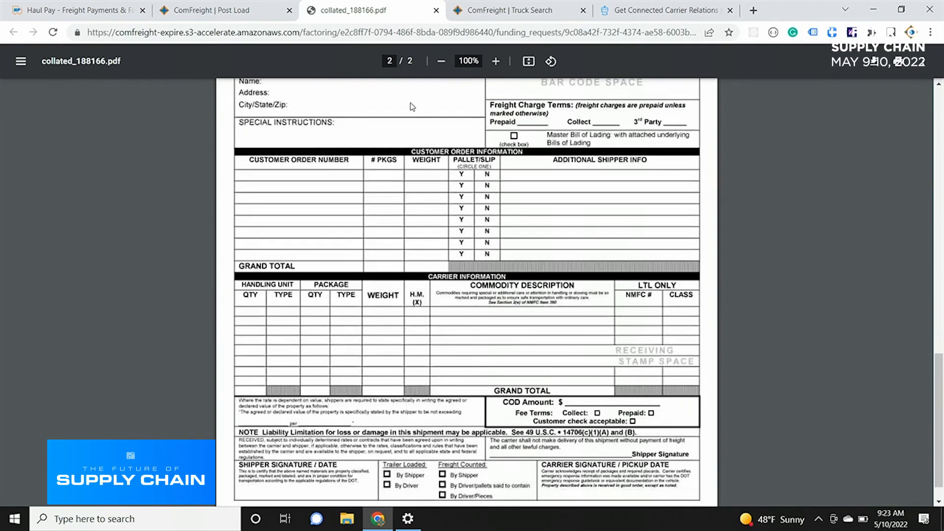
scroll(407, 113, "up", 15)
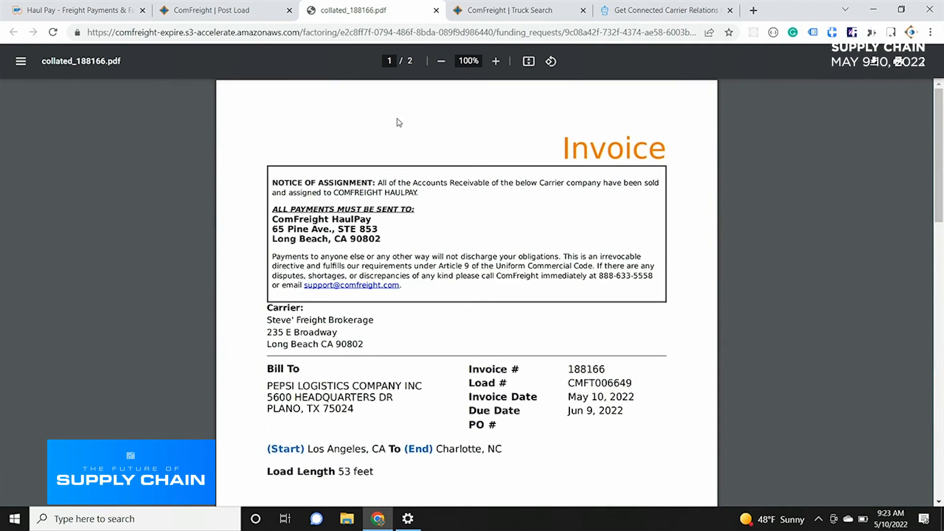
left_click(202, 9)
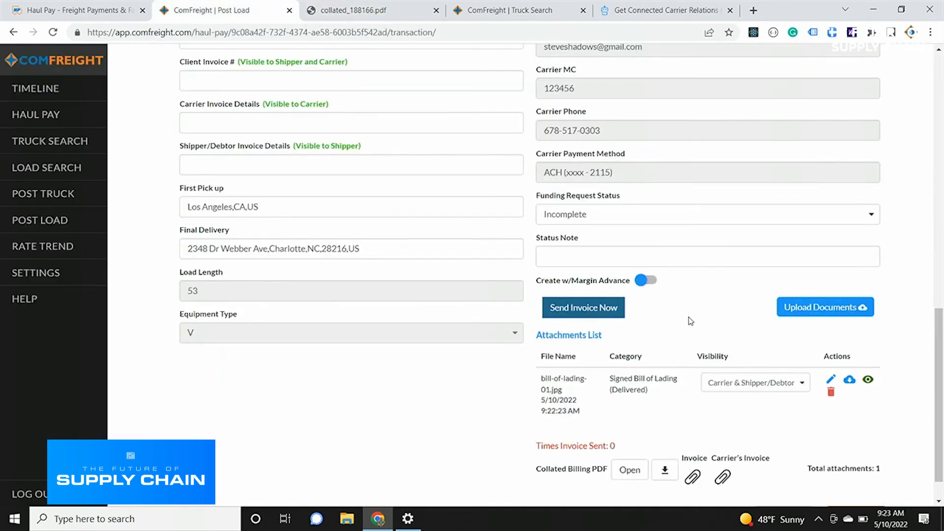
Review the available funding request statuses and set the transaction's status to Approved.
left_click(705, 215)
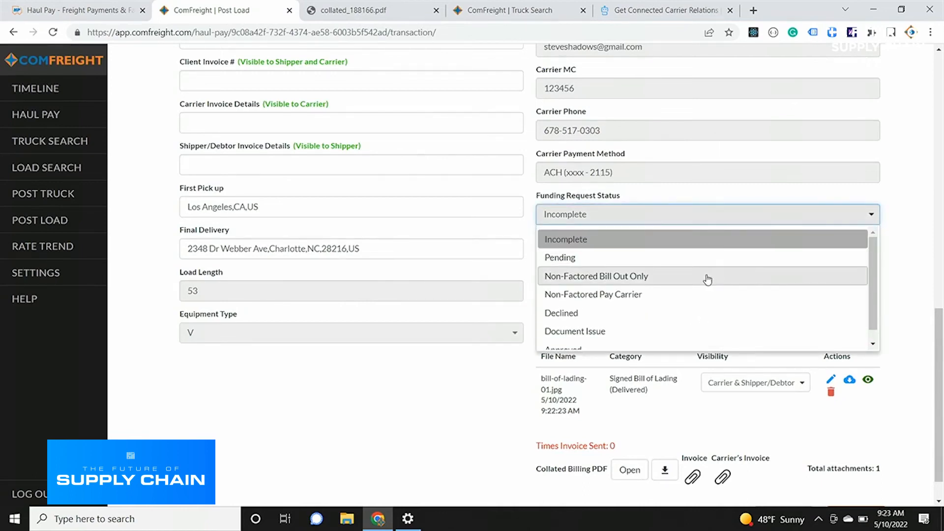
scroll(708, 285, "down", 1)
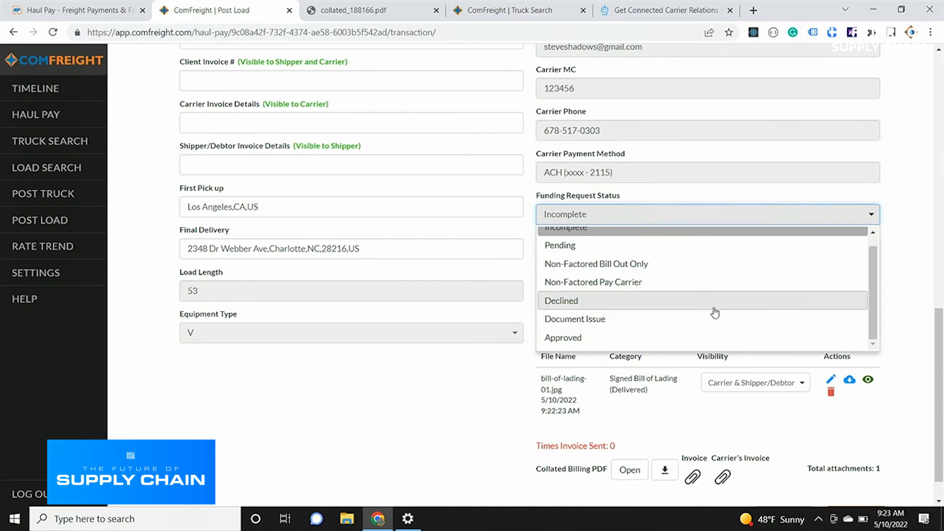
left_click(708, 336)
right_click(701, 309)
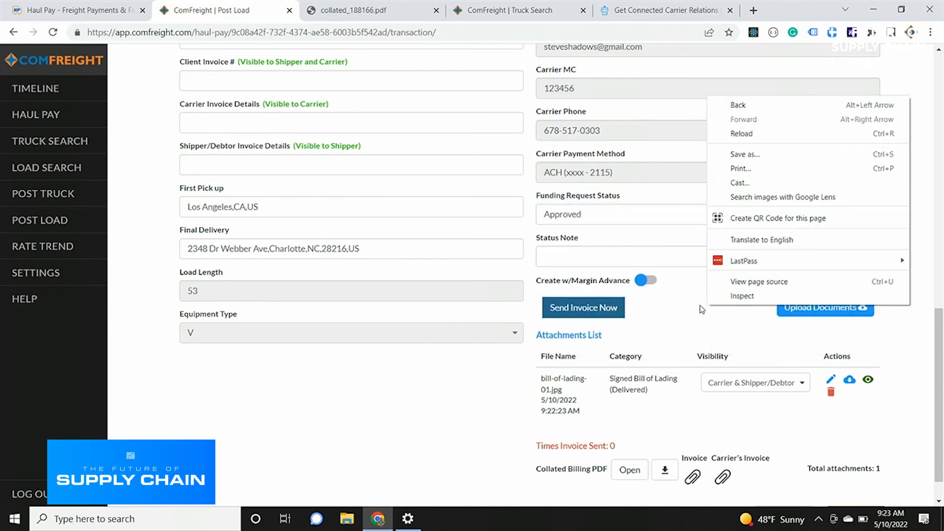
left_click(694, 310)
scroll(691, 319, "down", 1)
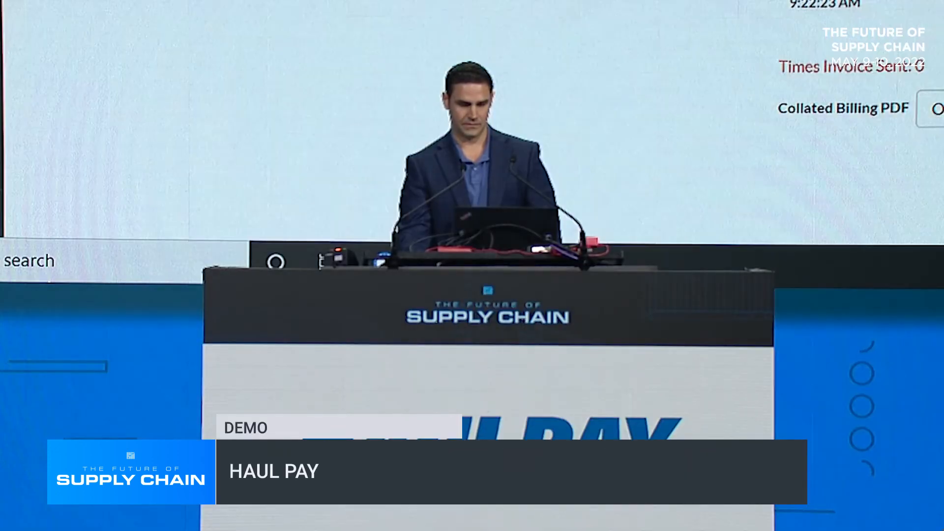
scroll(471, 123, "up", 10)
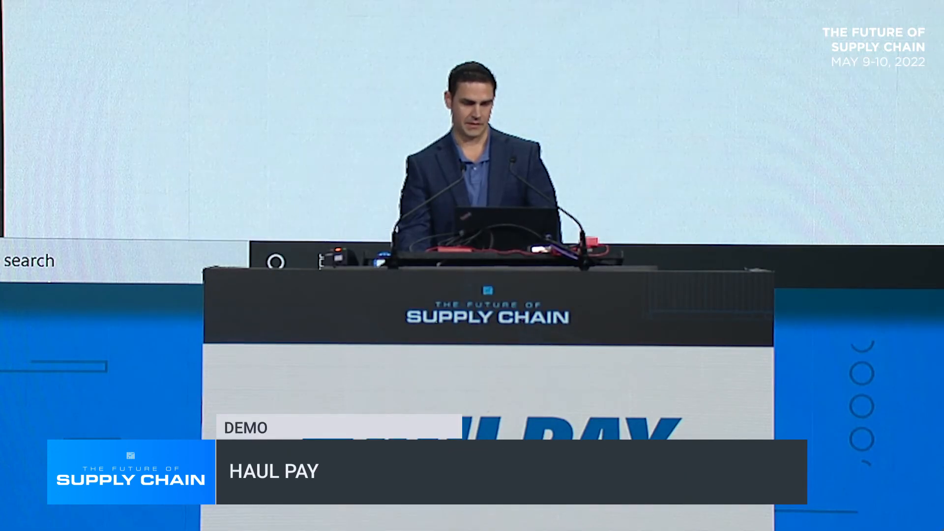